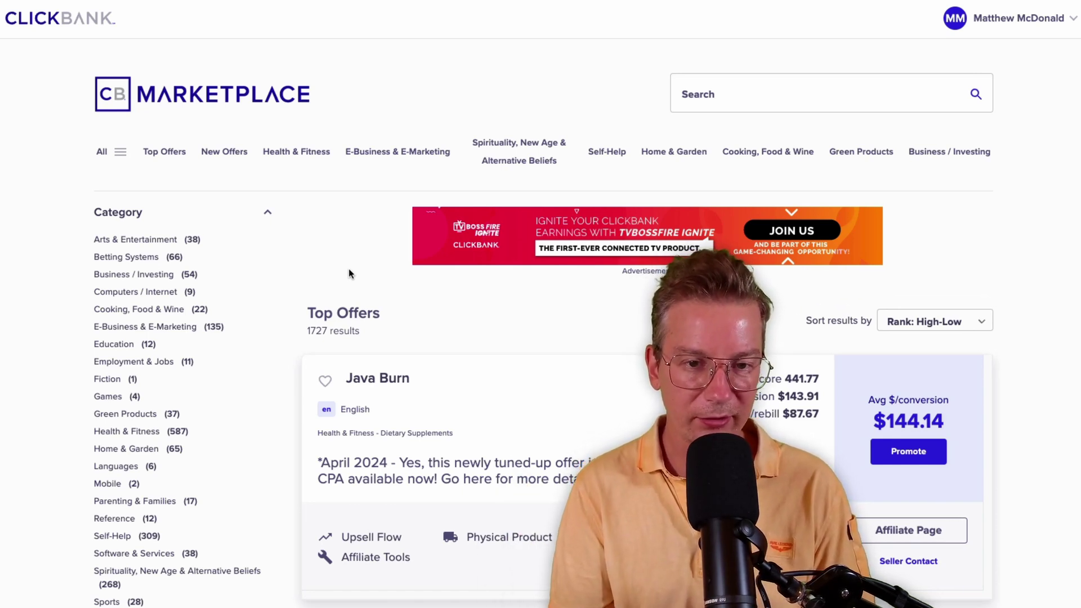
pyautogui.scroll(-2, 527, 496)
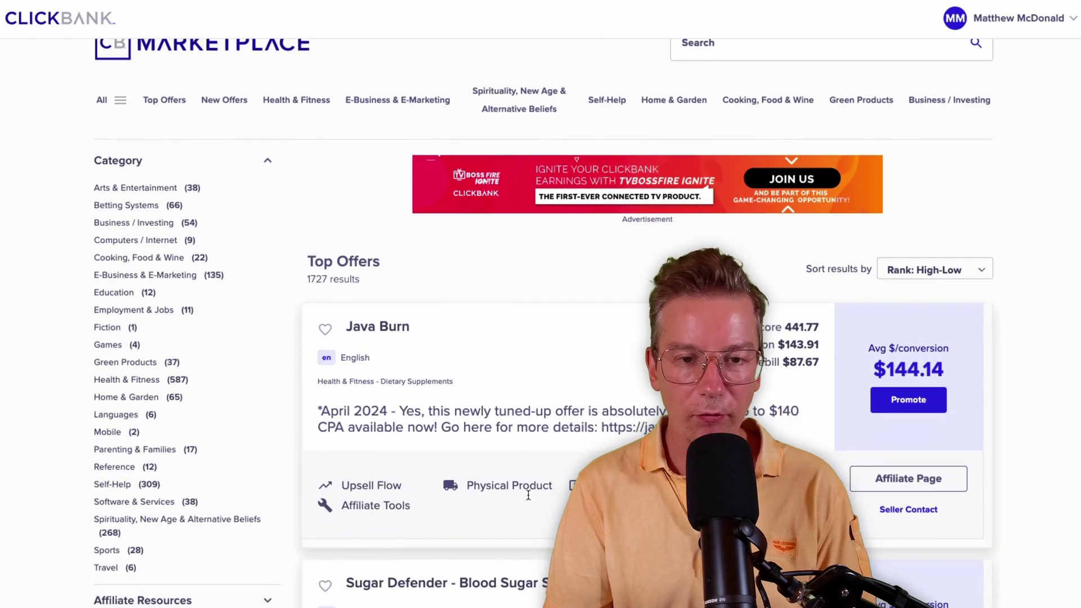
pyautogui.scroll(2, 527, 495)
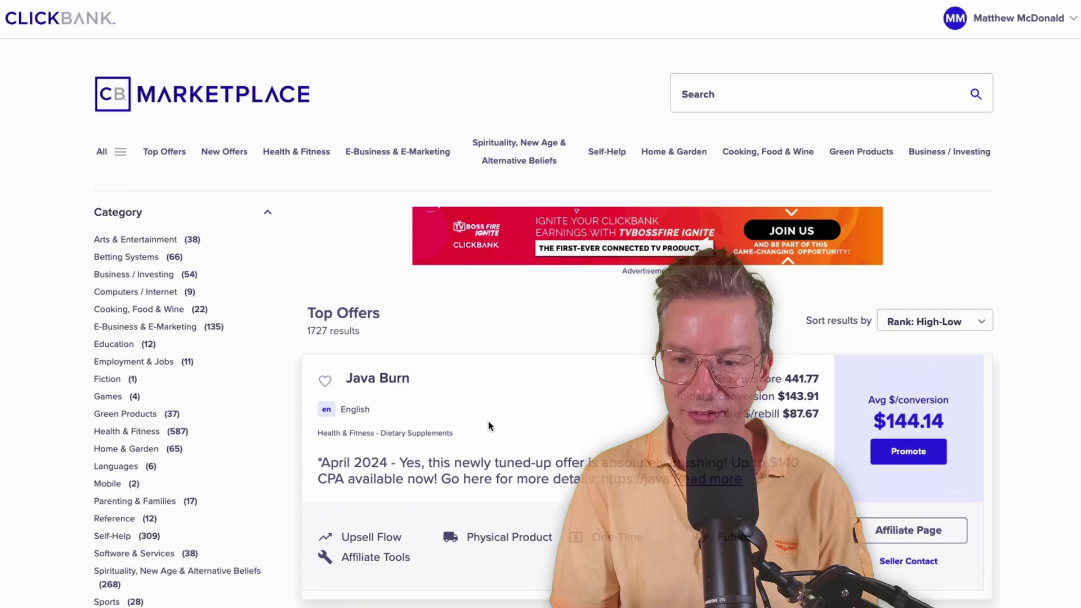
pyautogui.scroll(-1, 549, 350)
pyautogui.scroll(-2, 557, 356)
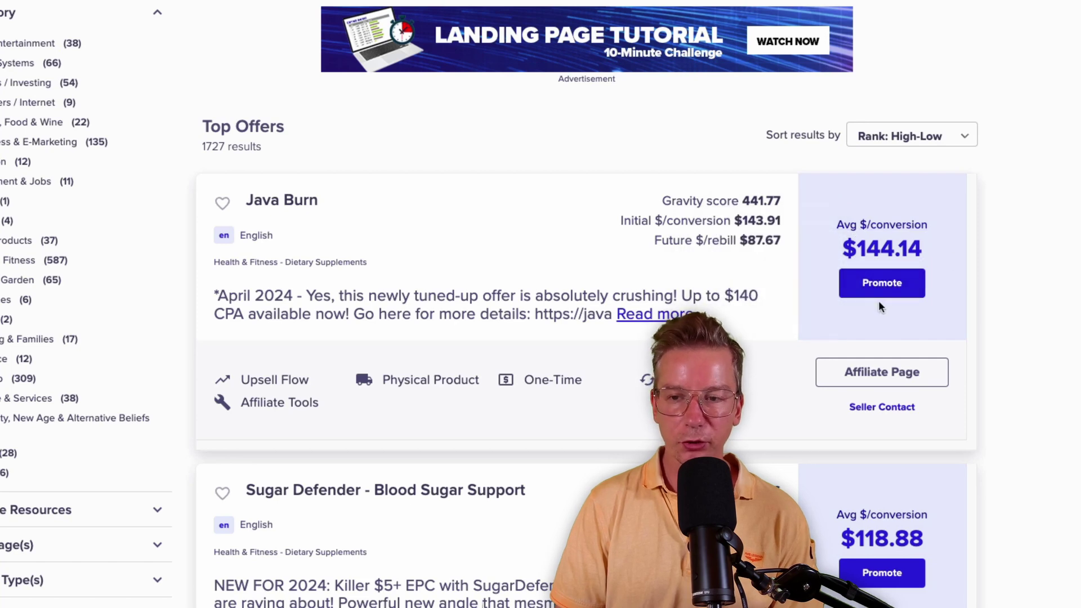
# - Promote Java Burn with the realvideo affiliate nickname and copy the encrypted HopLink
pyautogui.click(885, 287)
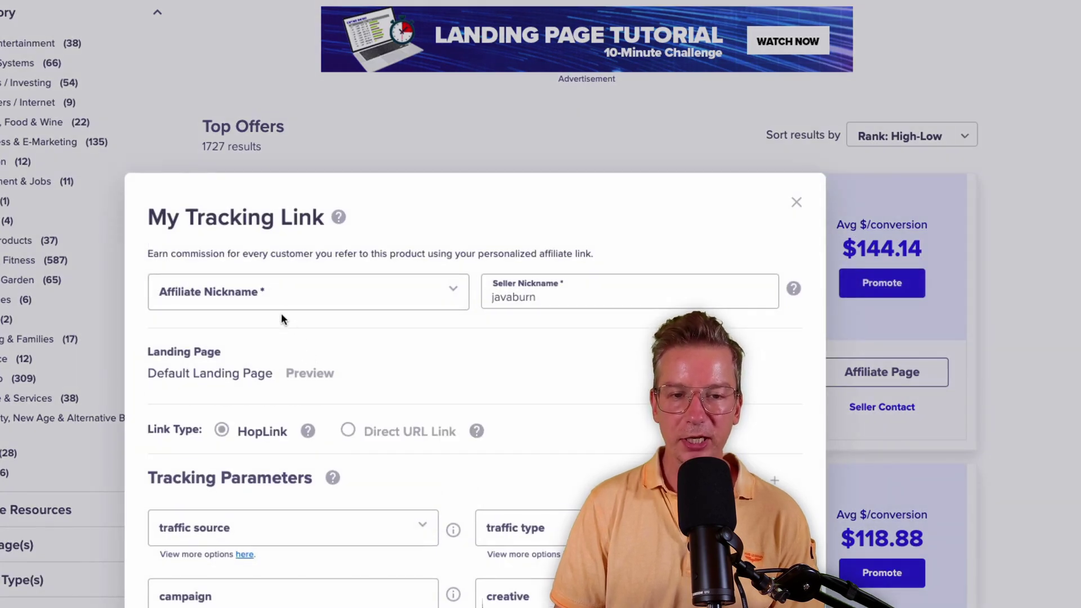
pyautogui.click(287, 298)
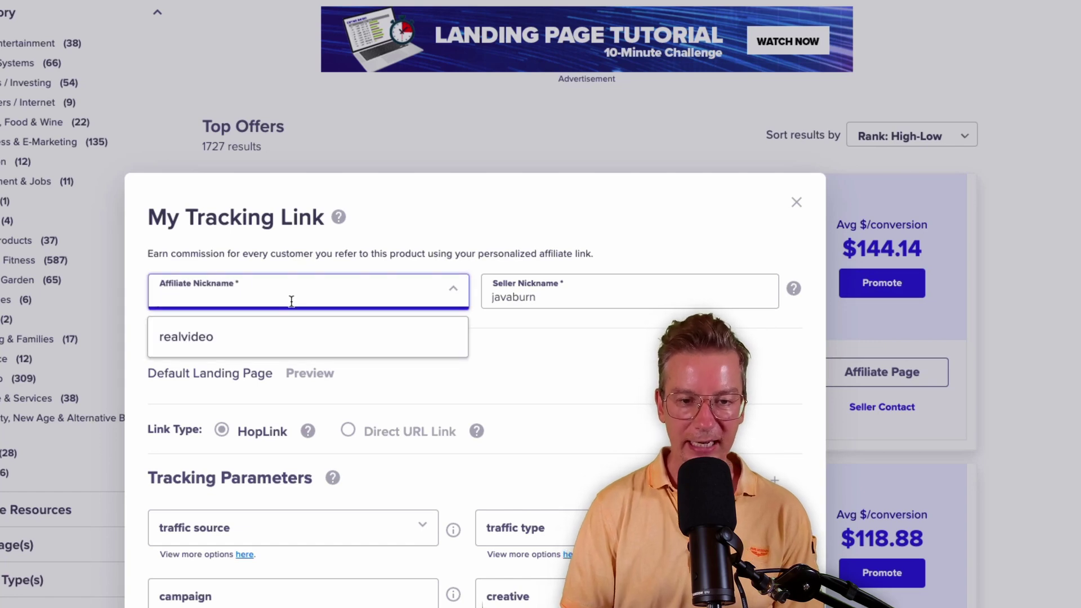
pyautogui.click(282, 338)
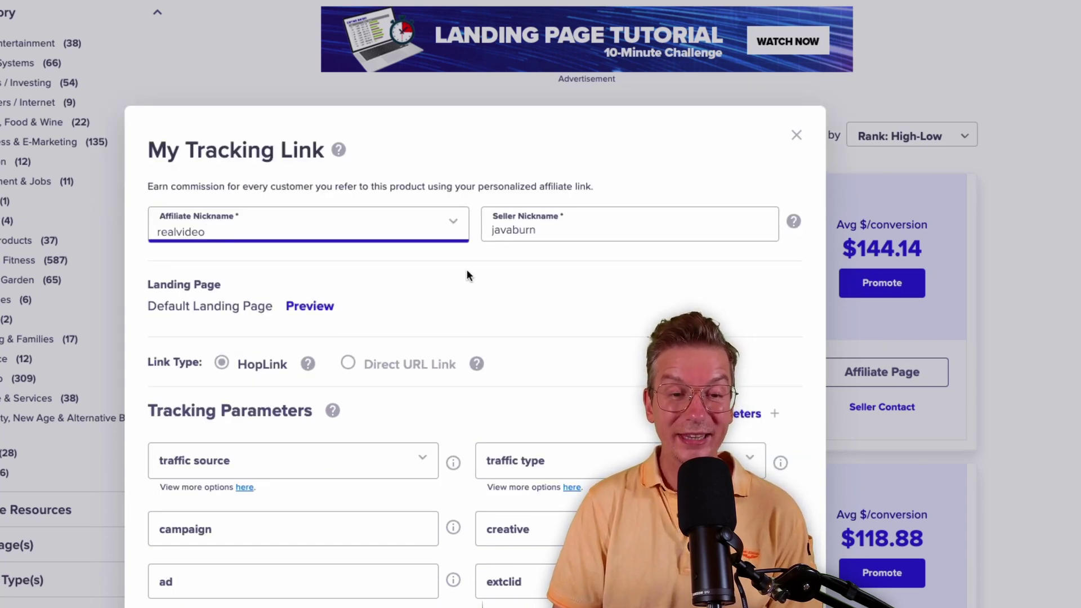
pyautogui.scroll(-2, 469, 268)
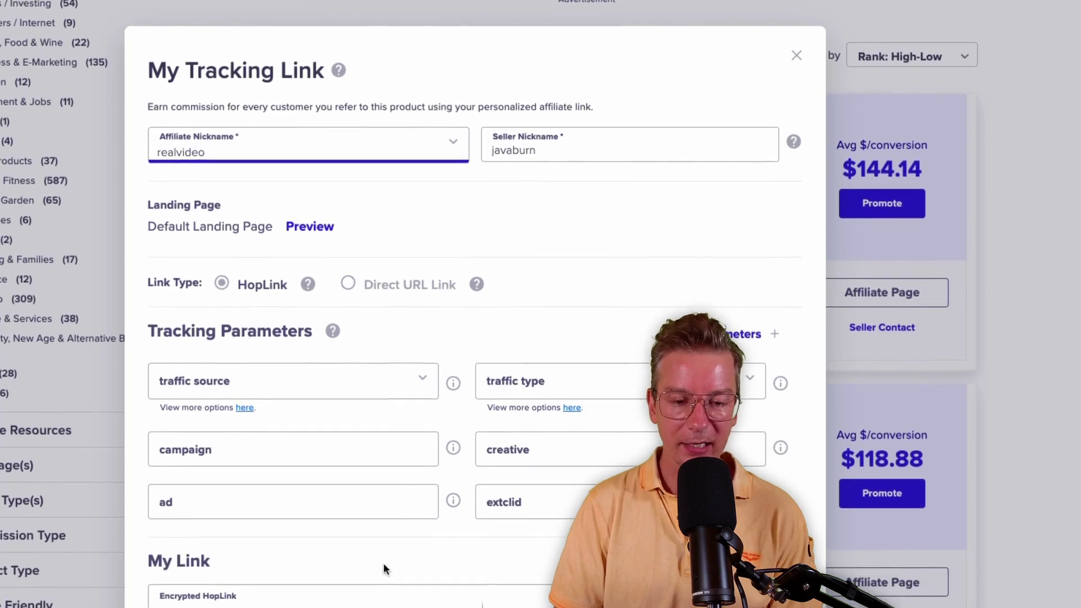
pyautogui.scroll(-3, 383, 568)
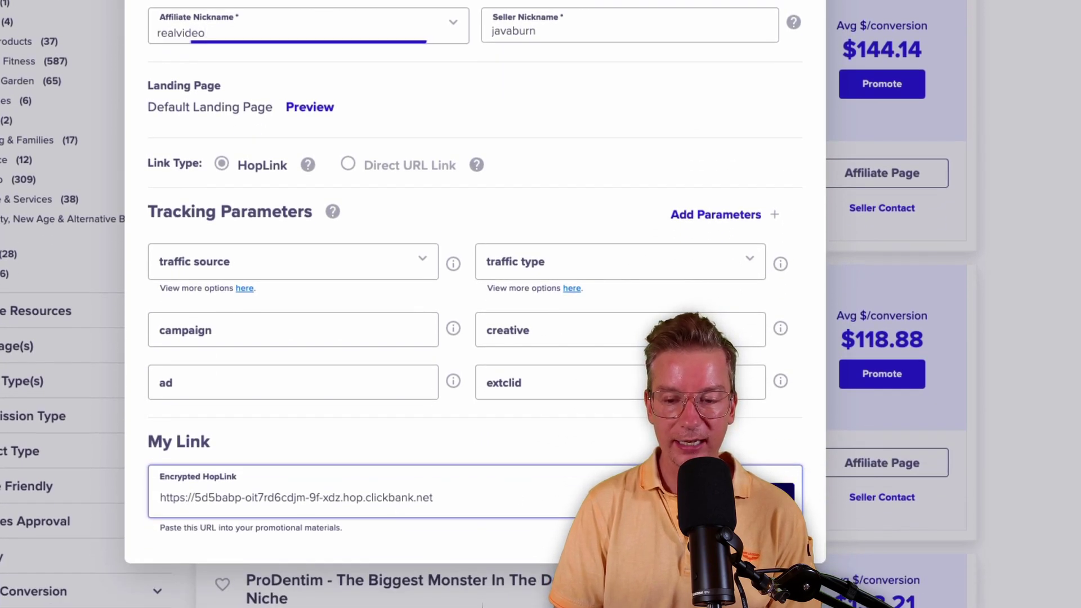
pyautogui.click(758, 497)
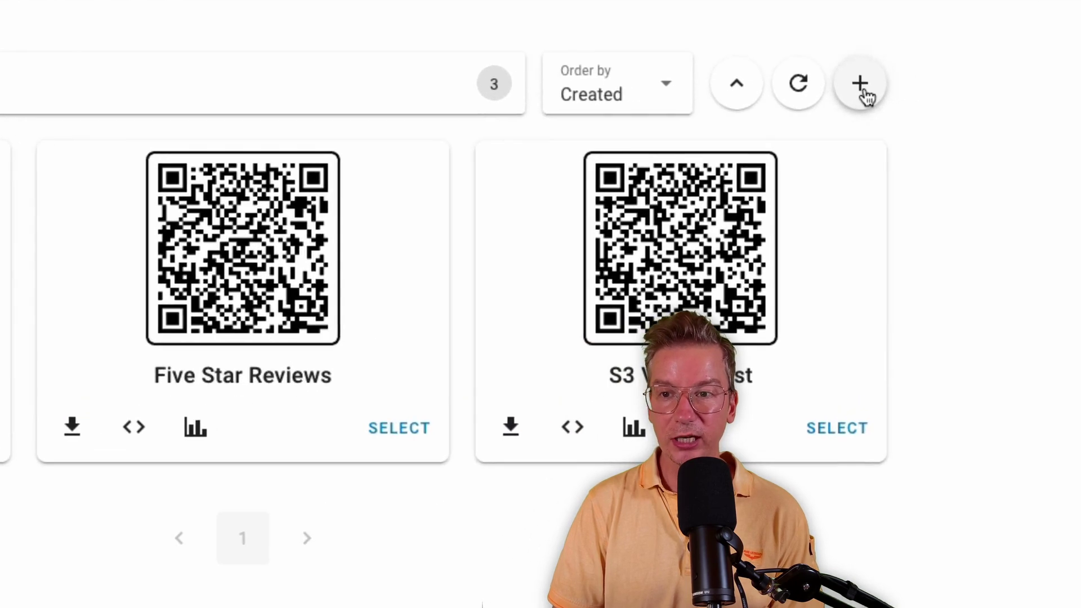
# - Add a new QR code named Java Burn with the pasted ClickBank HopLink as its affiliate link
pyautogui.click(861, 84)
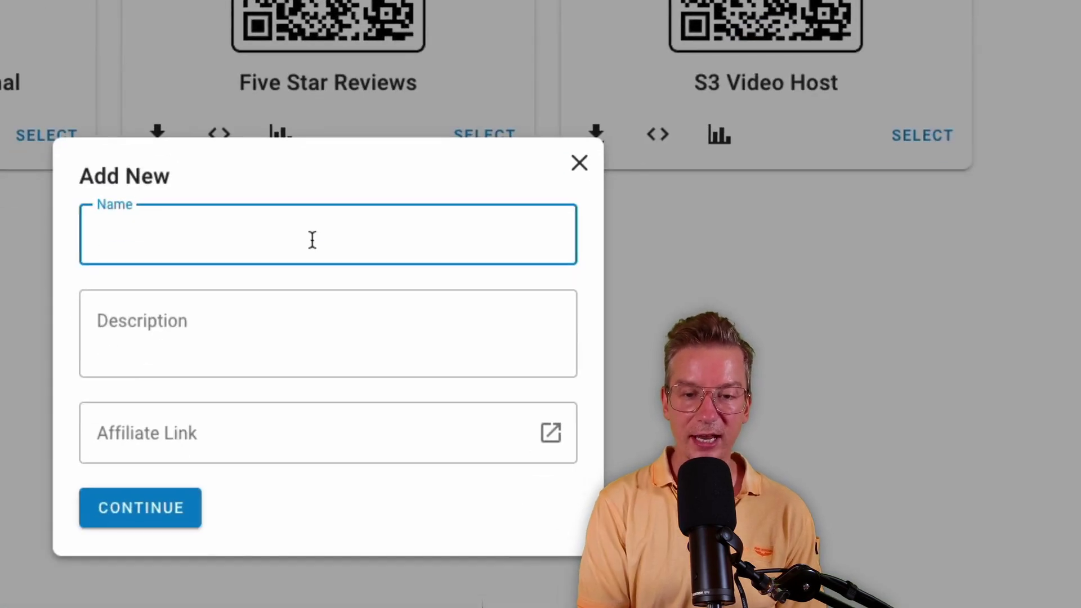
pyautogui.write('Java ')
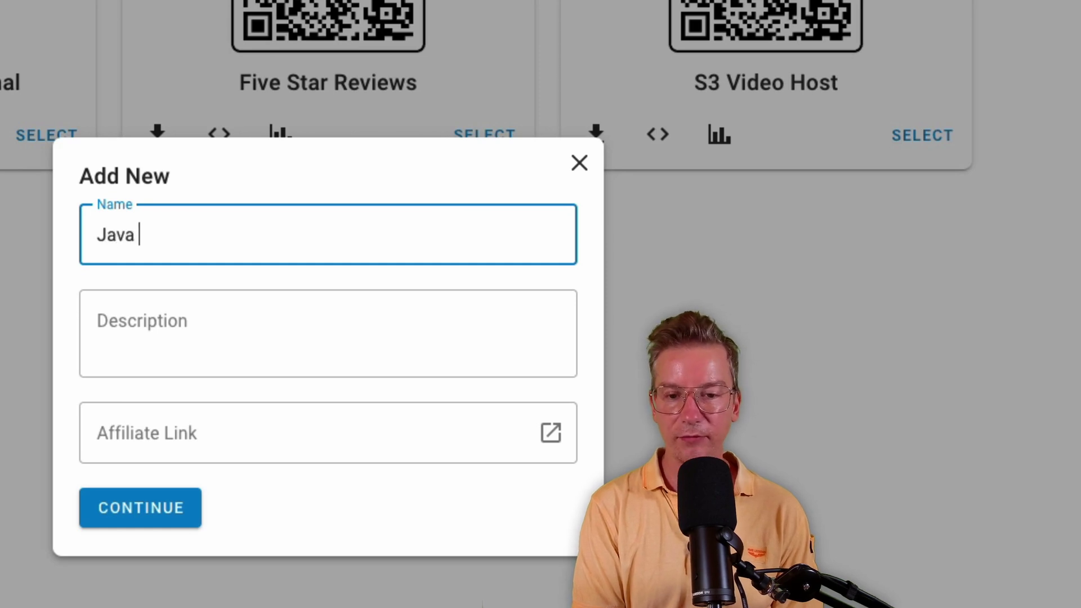
pyautogui.write('Burn')
pyautogui.press('Tab')
pyautogui.press('Tab')
pyautogui.hotkey('ctrl', 'v')
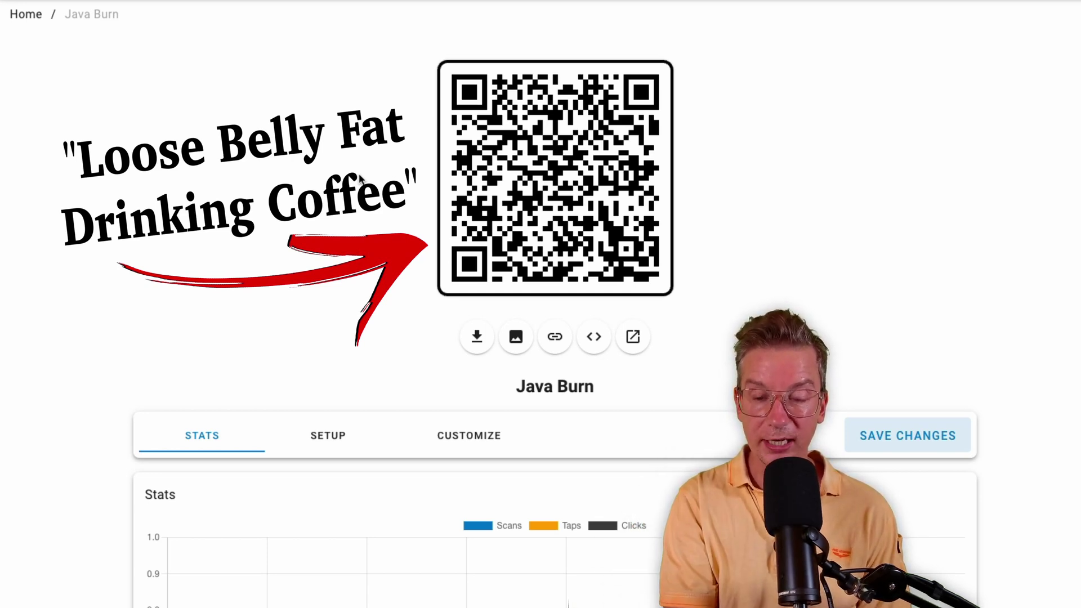
# - Caption the Java Burn QR code 'Scan Now!' in Customize and save the changes
pyautogui.click(455, 446)
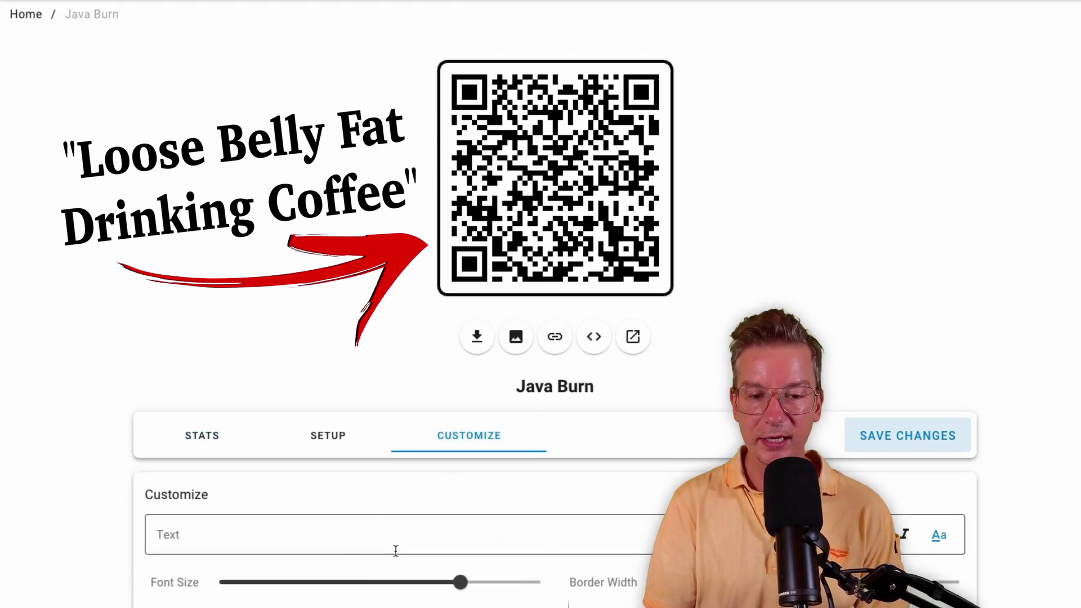
pyautogui.click(395, 534)
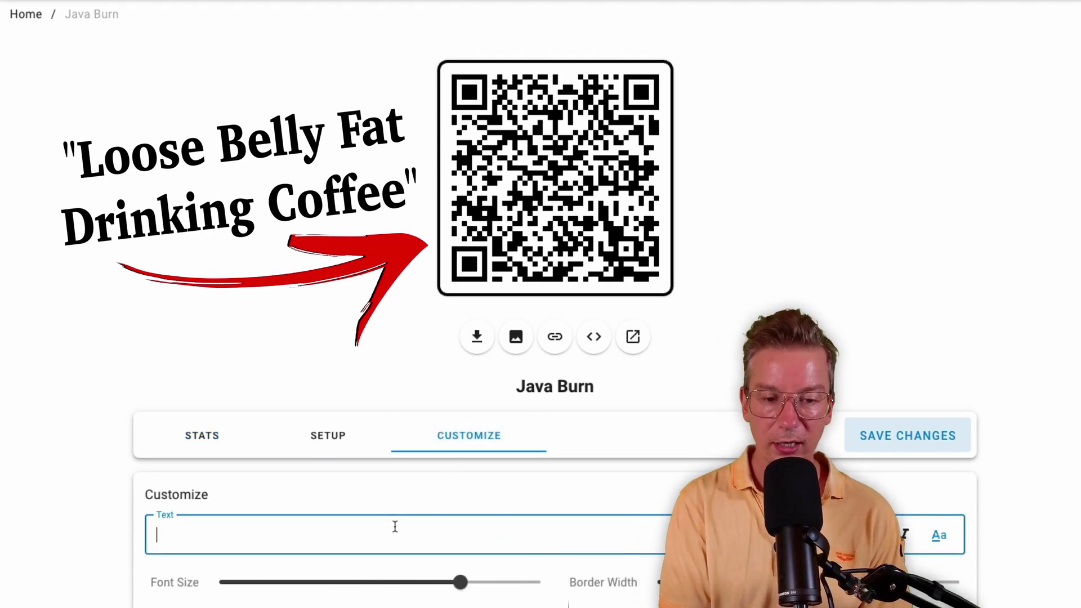
pyautogui.write('Scan Now!')
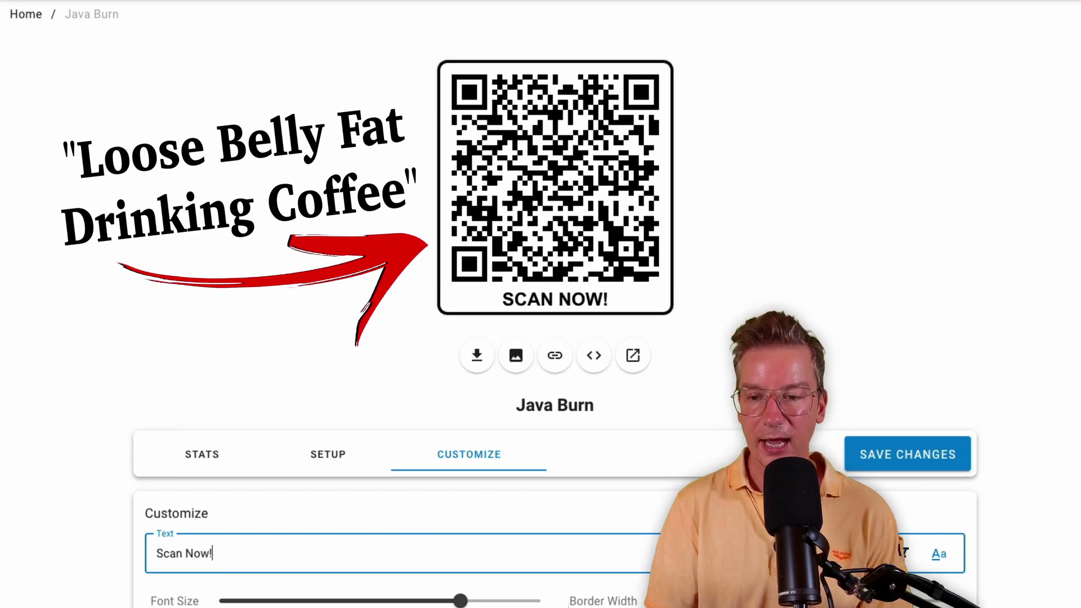
pyautogui.click(931, 467)
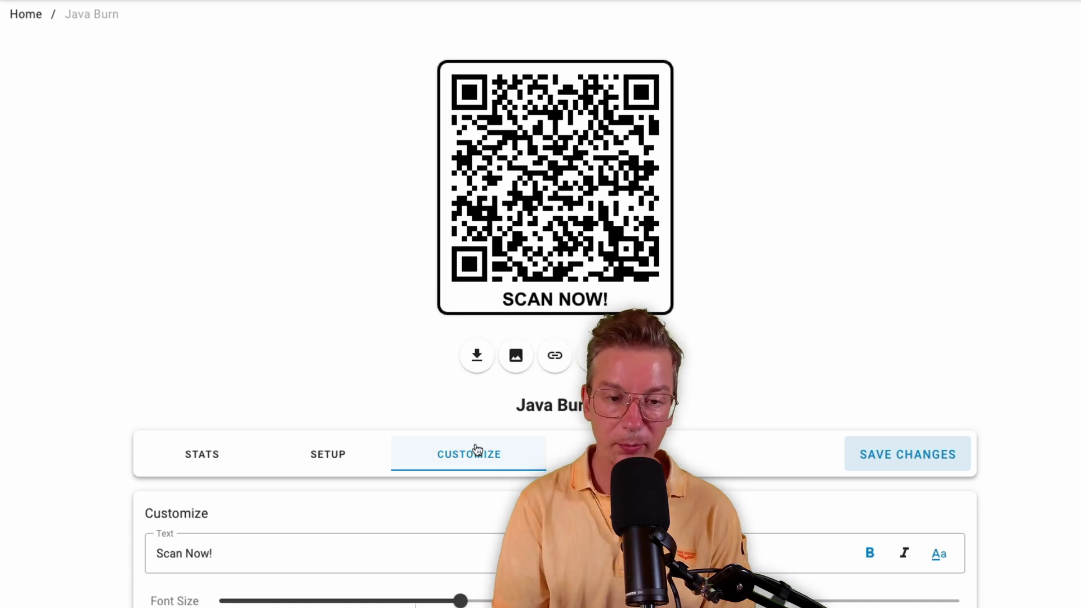
pyautogui.click(214, 460)
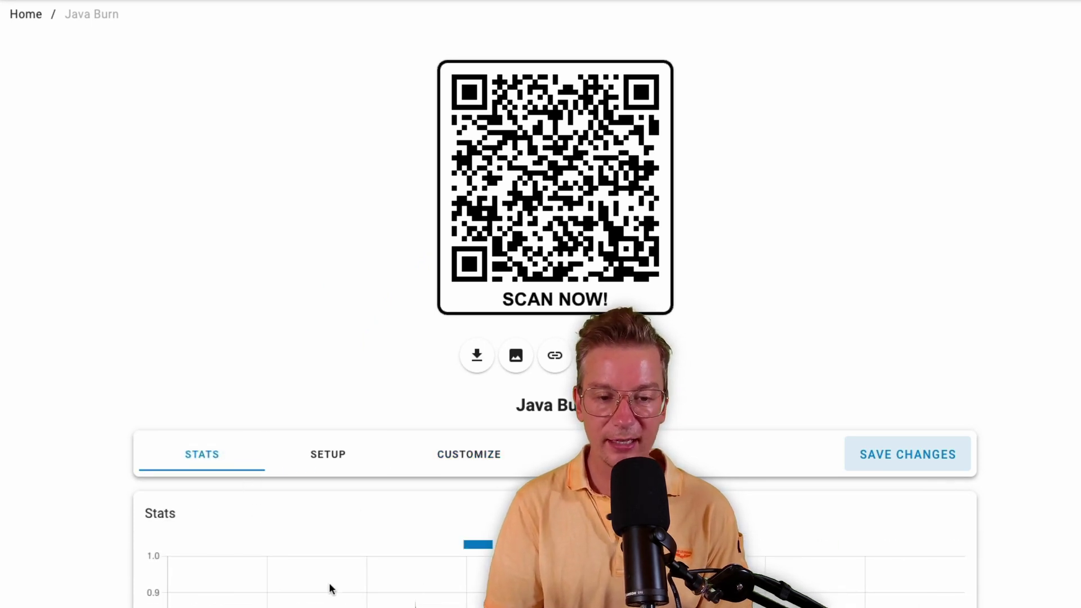
pyautogui.scroll(-5, 328, 577)
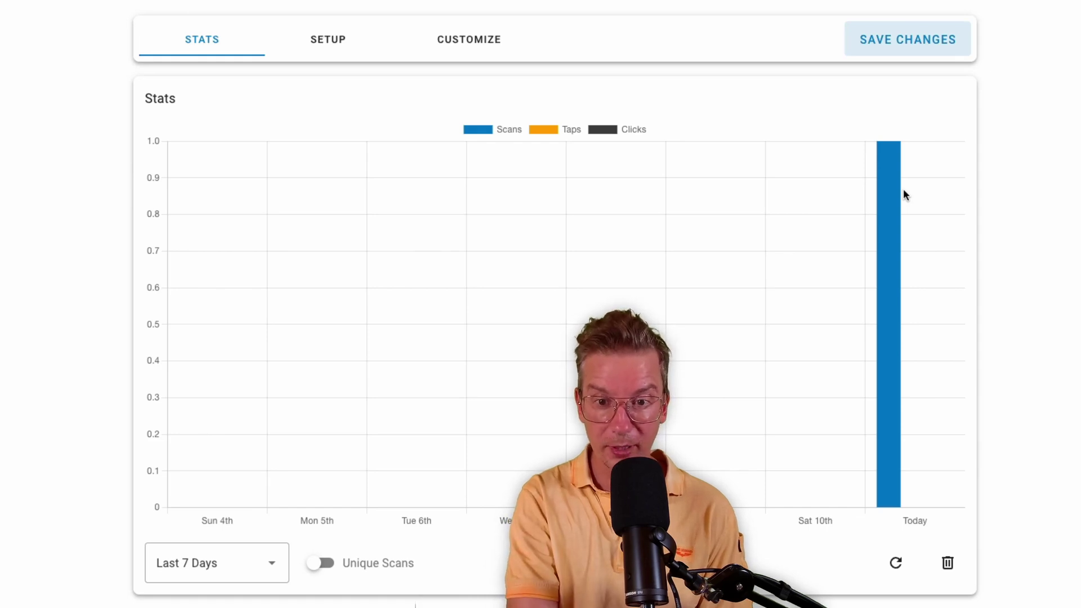
pyautogui.scroll(1, 530, 251)
pyautogui.scroll(3, 530, 251)
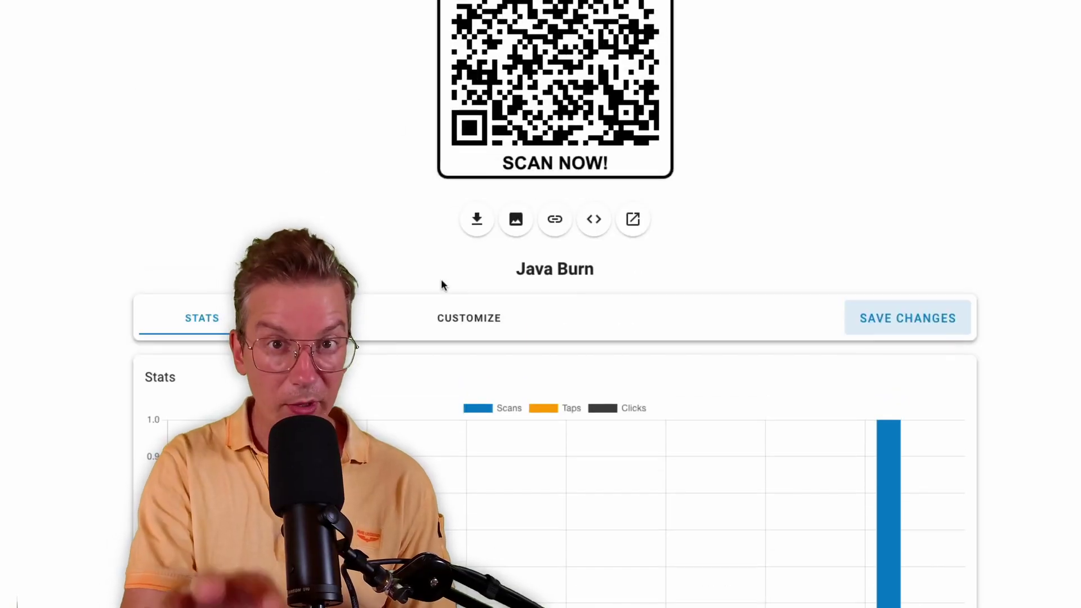
pyautogui.scroll(-2, 462, 412)
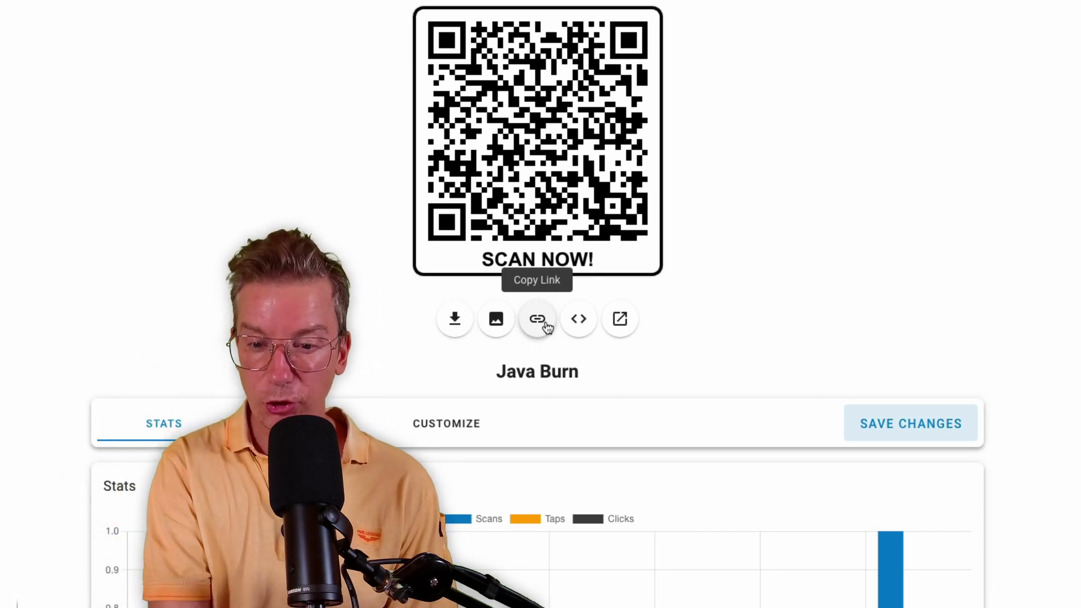
pyautogui.scroll(-1, 526, 458)
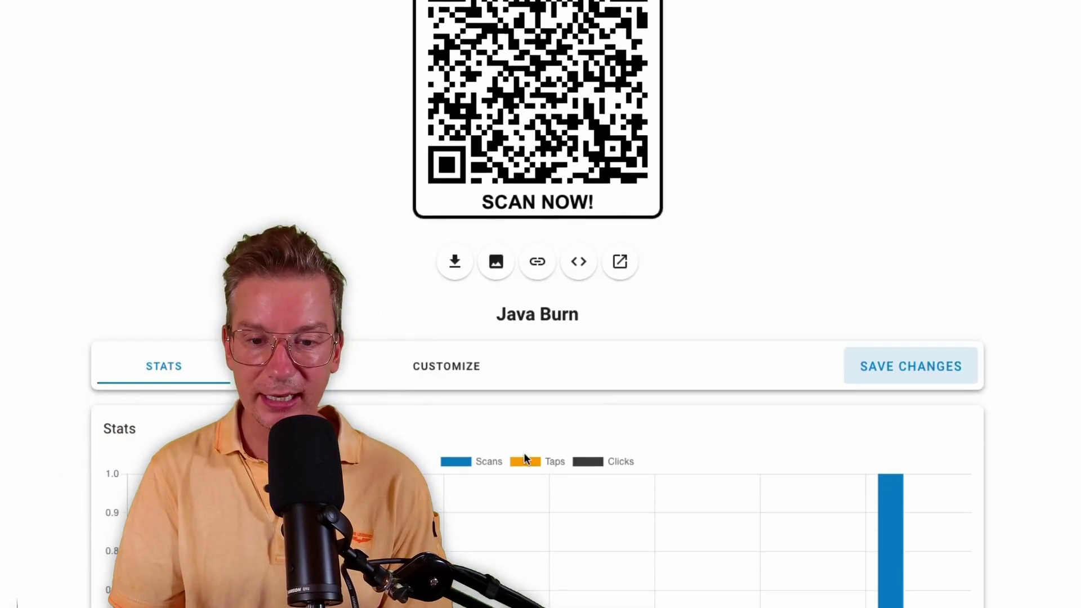
pyautogui.scroll(-3, 526, 459)
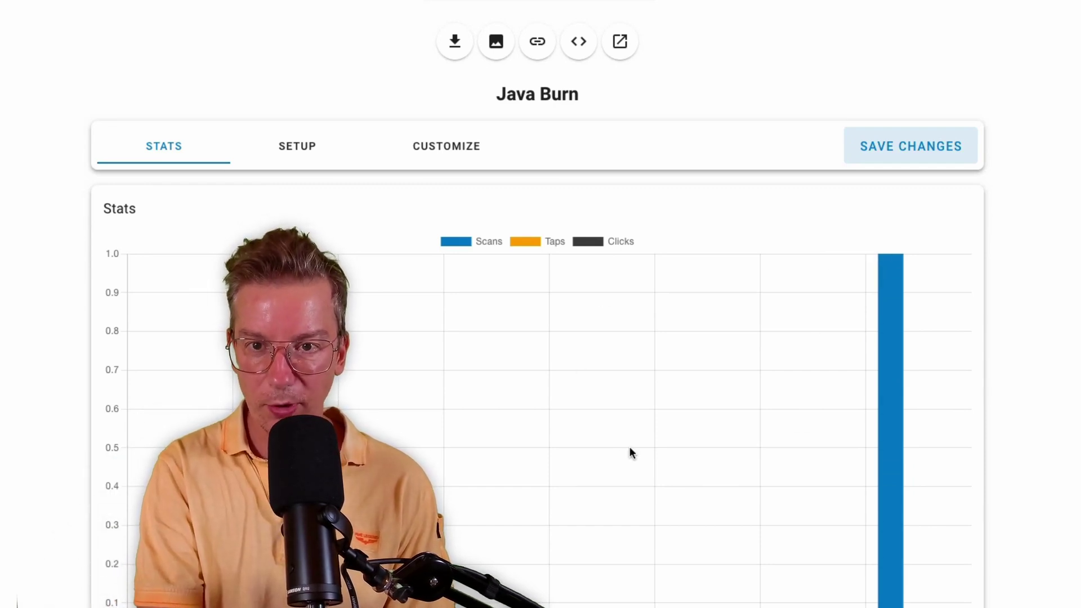
pyautogui.scroll(4, 630, 453)
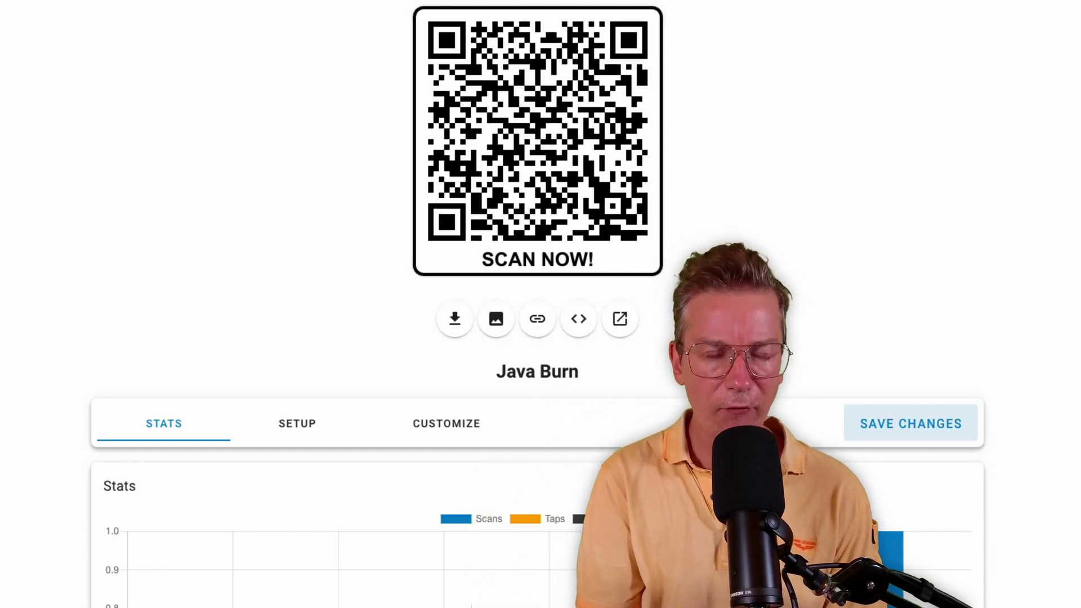
# - Check the Java Burn affiliate link URL in Setup before restyling the caption
pyautogui.click(306, 427)
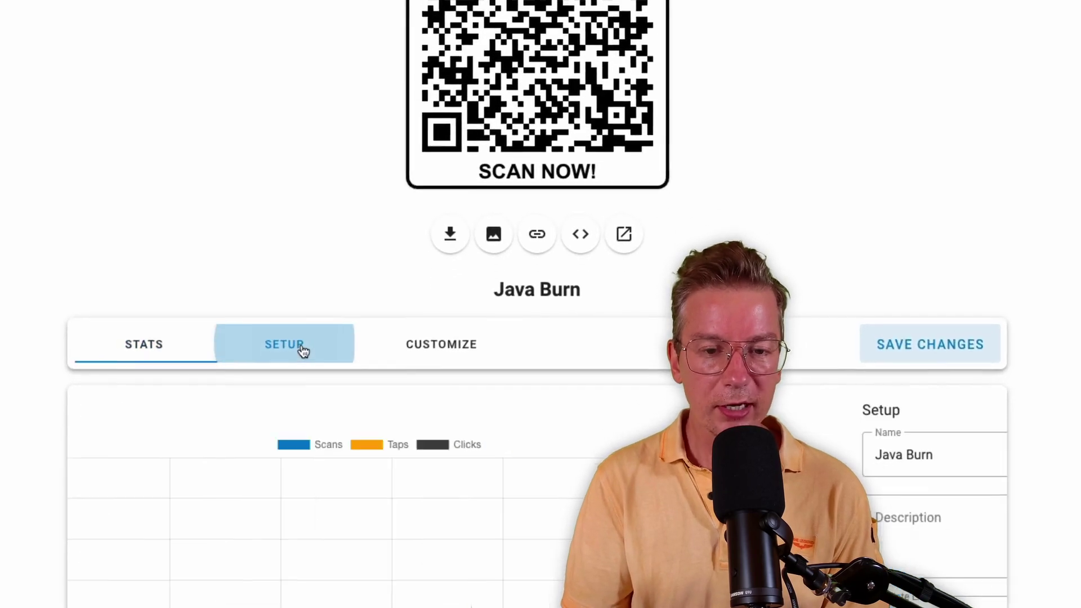
pyautogui.tripleClick(445, 544)
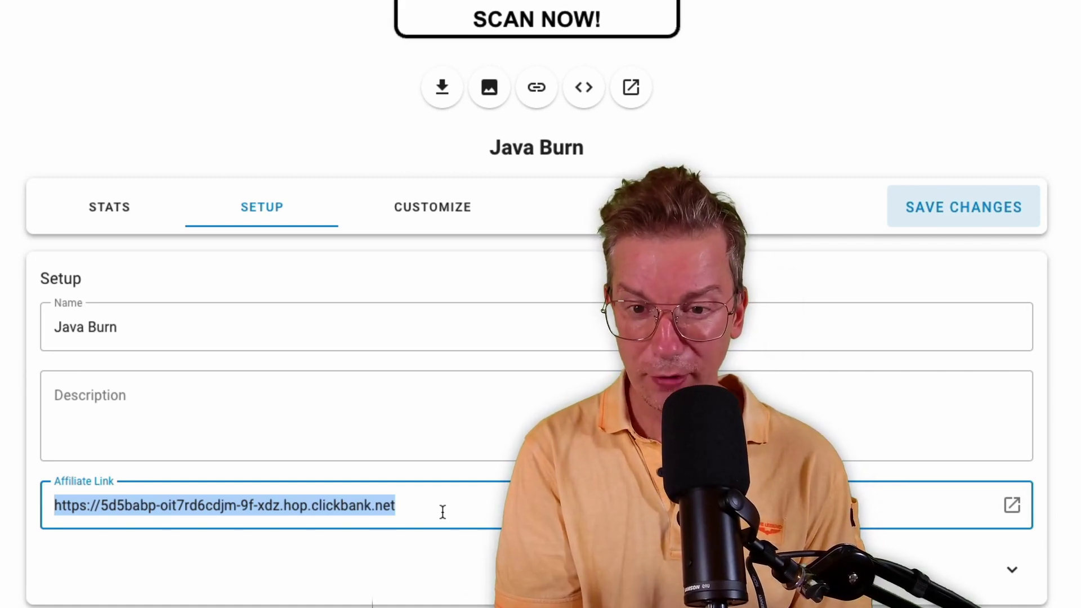
pyautogui.scroll(2, 442, 512)
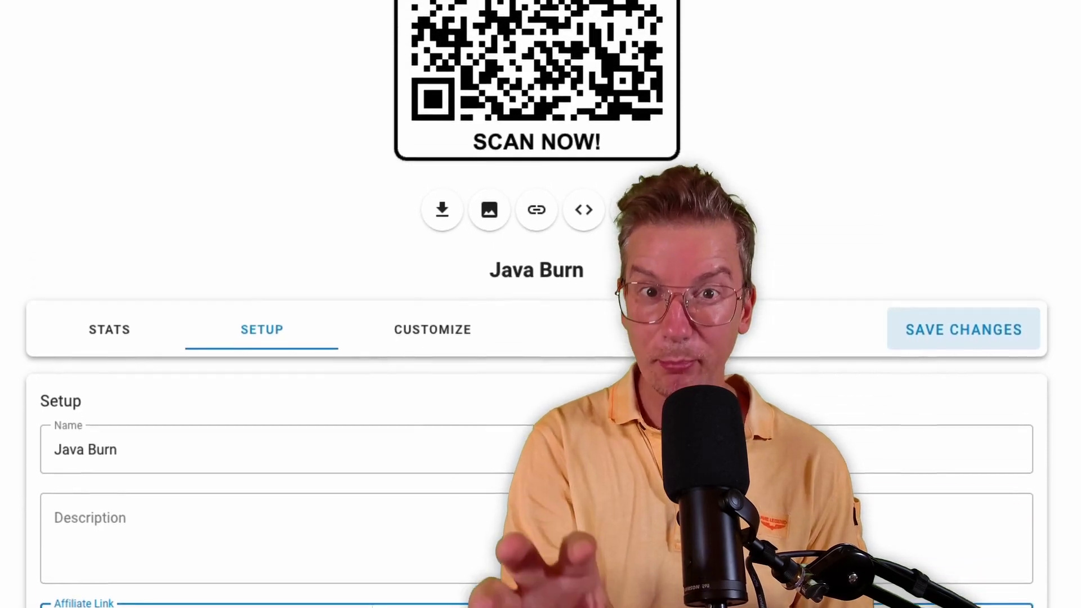
pyautogui.scroll(3, 338, 422)
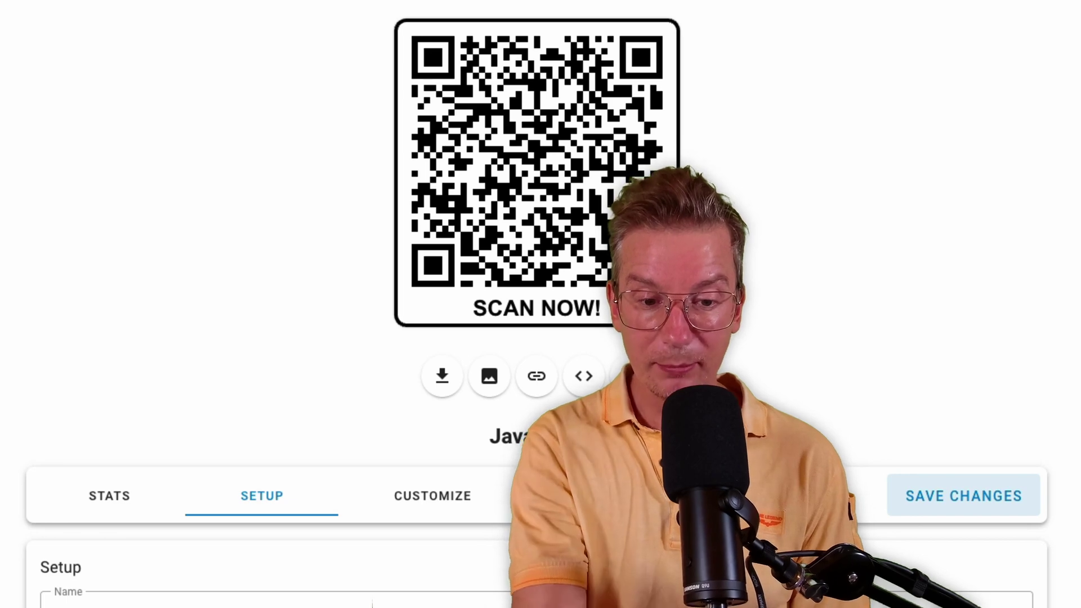
pyautogui.scroll(-5, 441, 549)
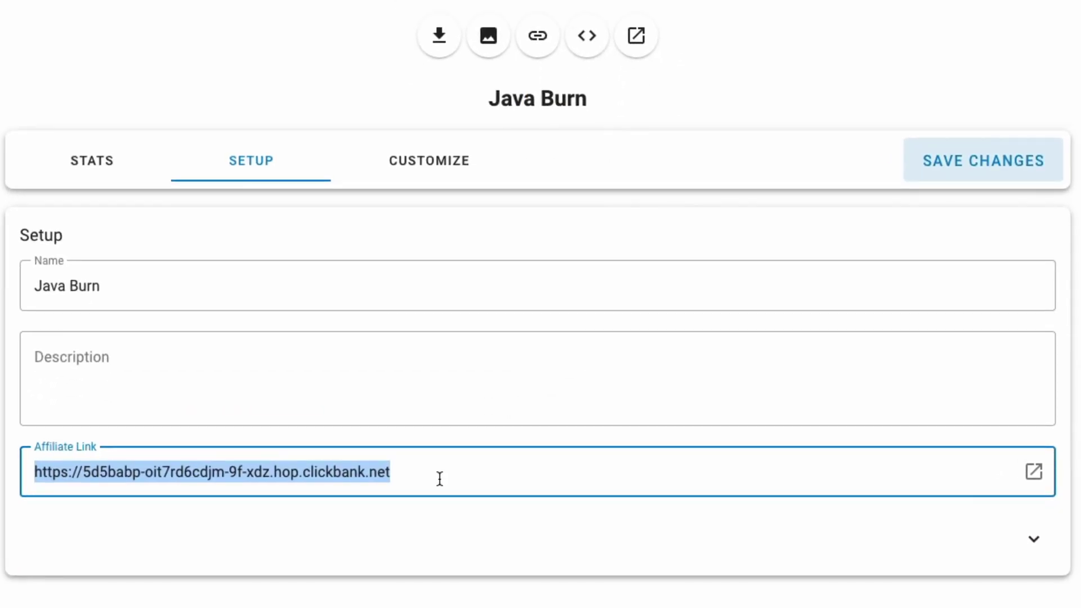
pyautogui.click(372, 185)
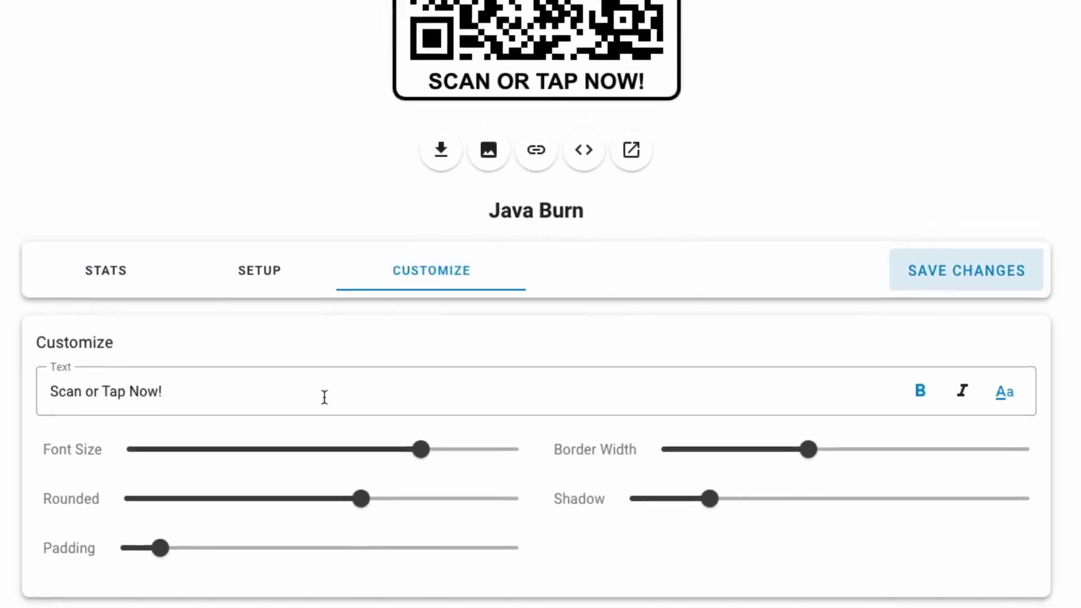
# - Adjust the 'Scan or Tap Now!' caption's font size, padding and drop shadow sliders
pyautogui.moveTo(407, 464)
pyautogui.mouseDown()
pyautogui.moveTo(357, 467)
pyautogui.moveTo(443, 467)
pyautogui.mouseUp()
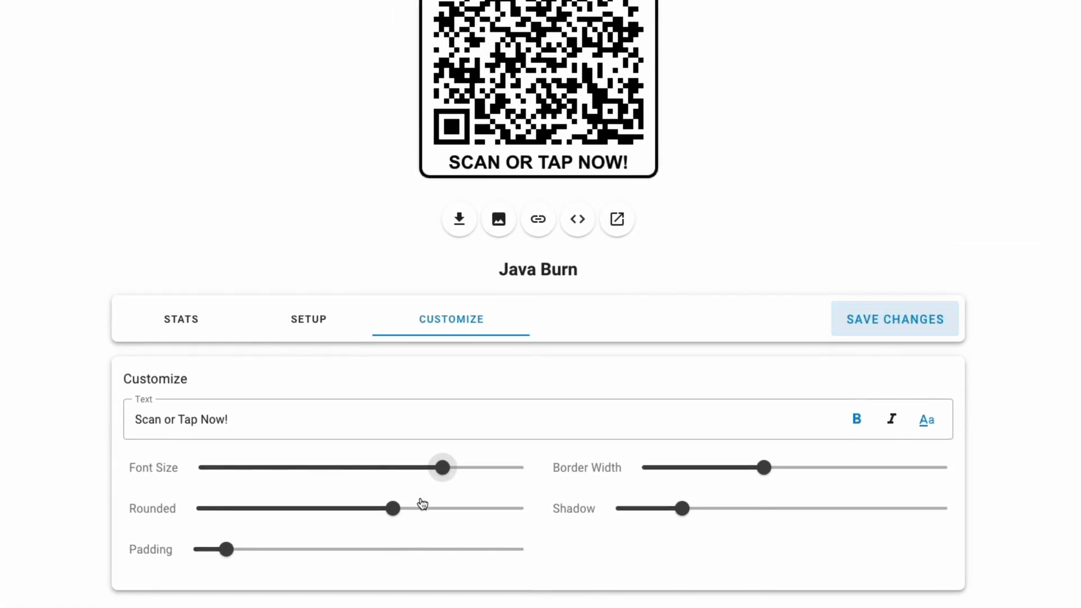
pyautogui.moveTo(226, 553)
pyautogui.mouseDown()
pyautogui.moveTo(357, 556)
pyautogui.moveTo(223, 558)
pyautogui.mouseUp()
pyautogui.moveTo(680, 511)
pyautogui.mouseDown()
pyautogui.moveTo(615, 511)
pyautogui.moveTo(830, 511)
pyautogui.mouseUp()
pyautogui.click(699, 511)
pyautogui.moveTo(696, 537); pyautogui.dragTo(731, 526)
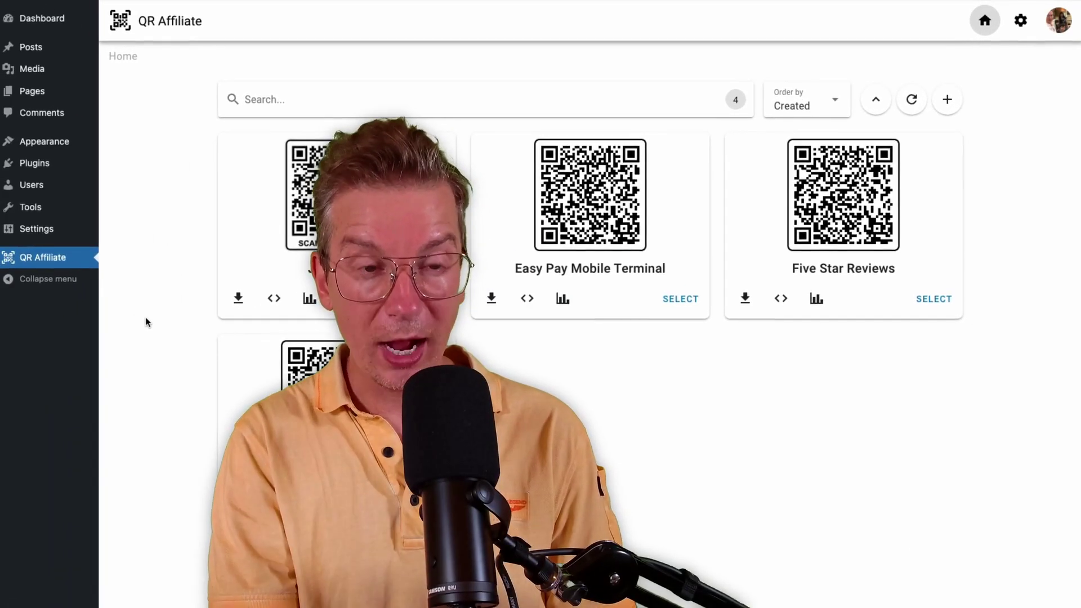
pyautogui.click(431, 99)
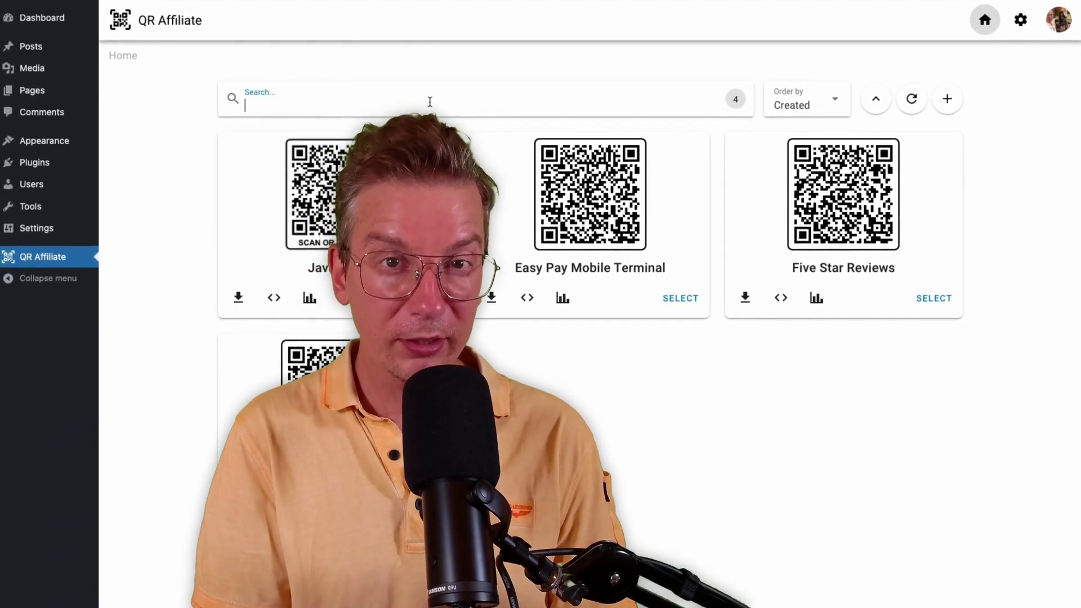
pyautogui.write('j')
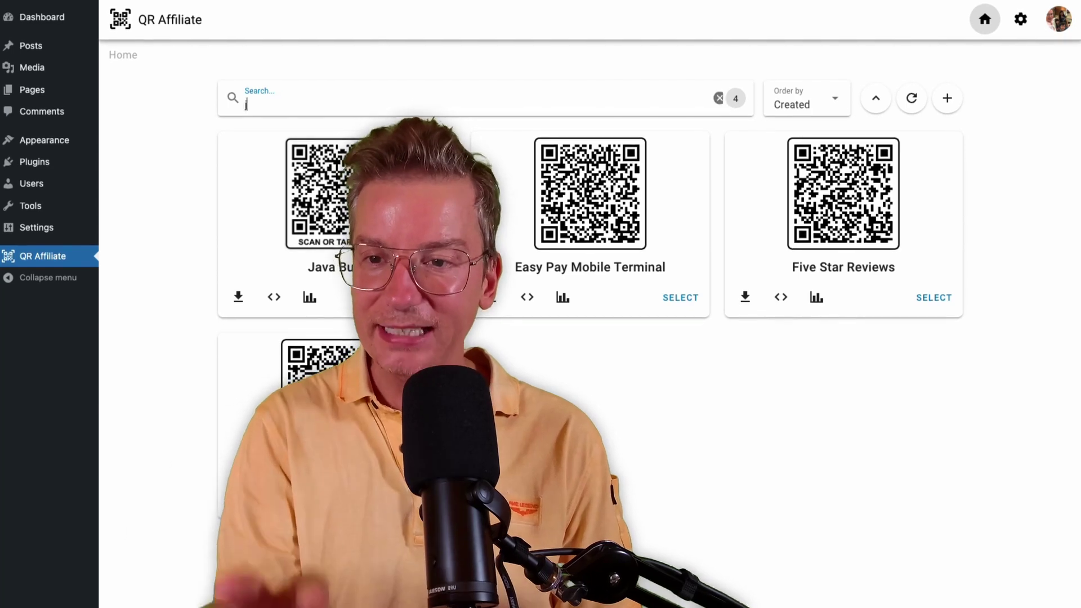
pyautogui.write('ava')
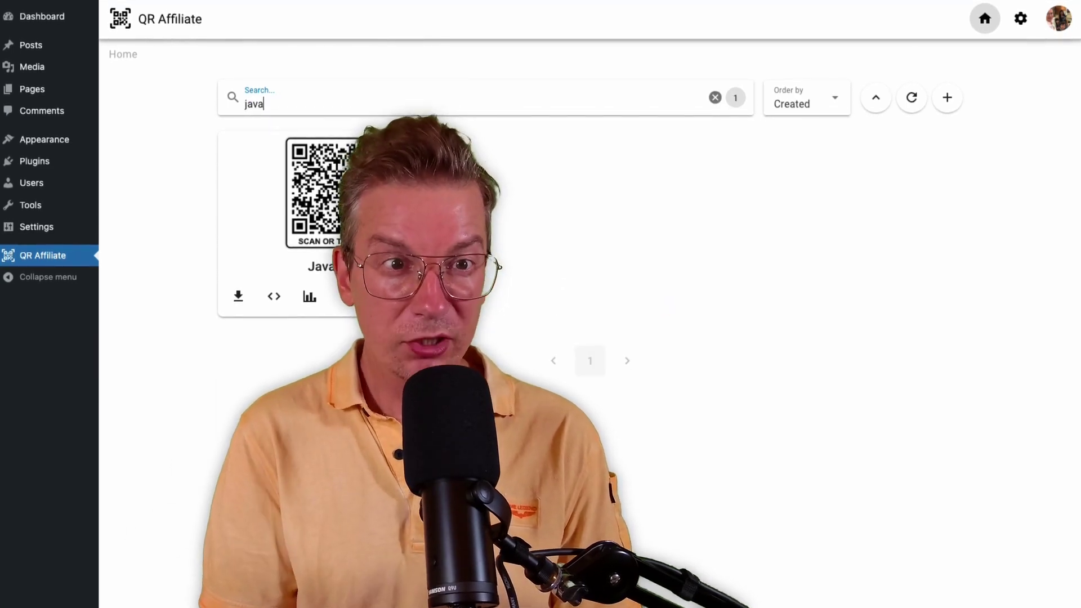
pyautogui.hotkey('ctrl', 'a')
pyautogui.press('BackSpace')
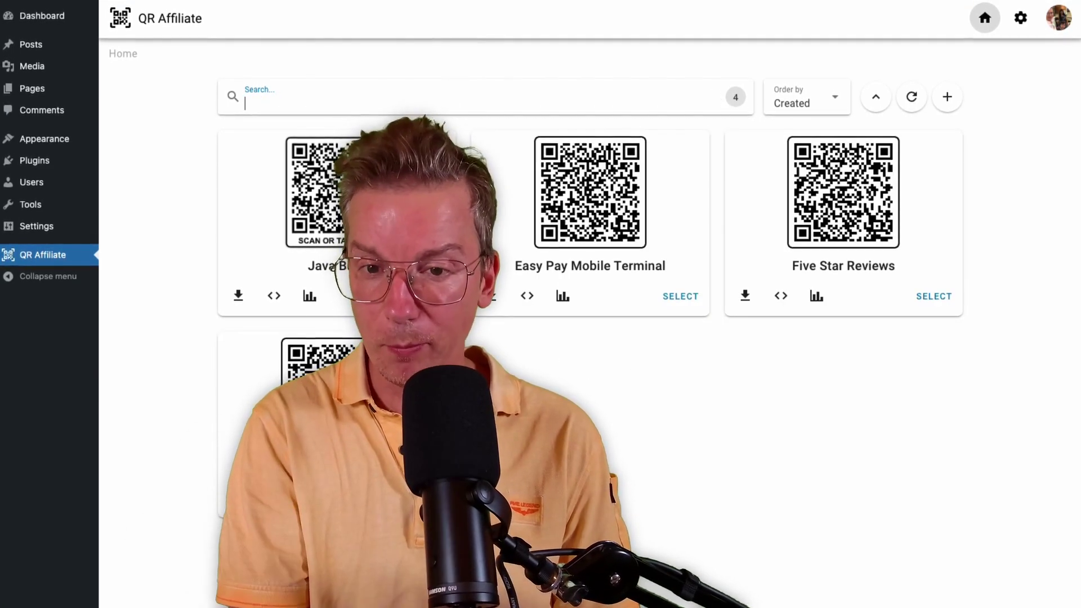